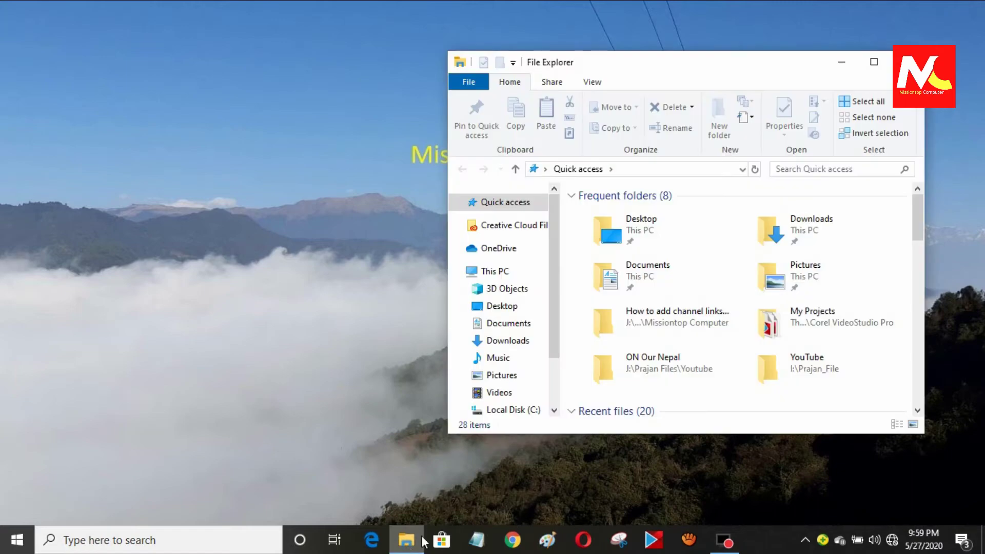
# - Show This PC in a maximized window and close the separate PEN DRIVE (H:) window
pyautogui.click(502, 277)
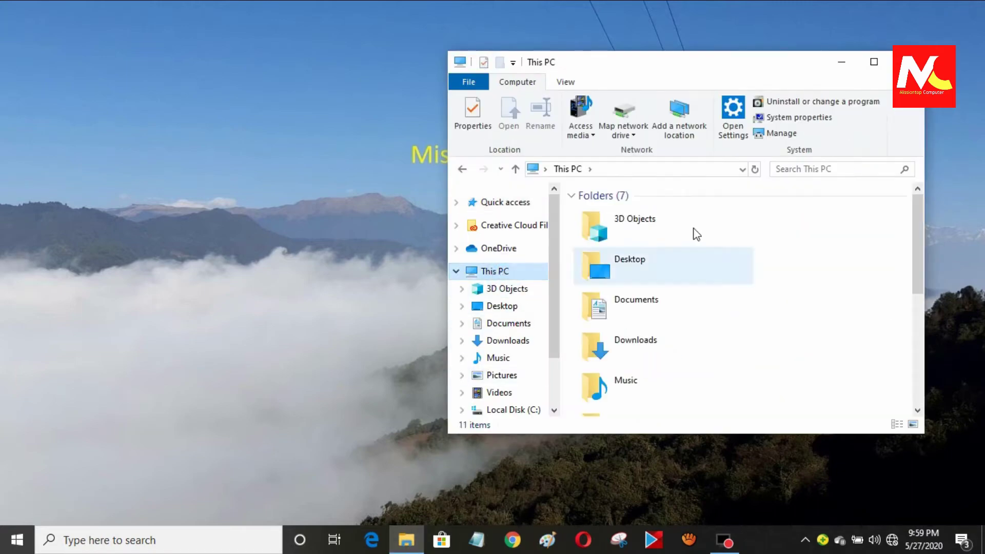
pyautogui.click(874, 61)
pyautogui.click(462, 368)
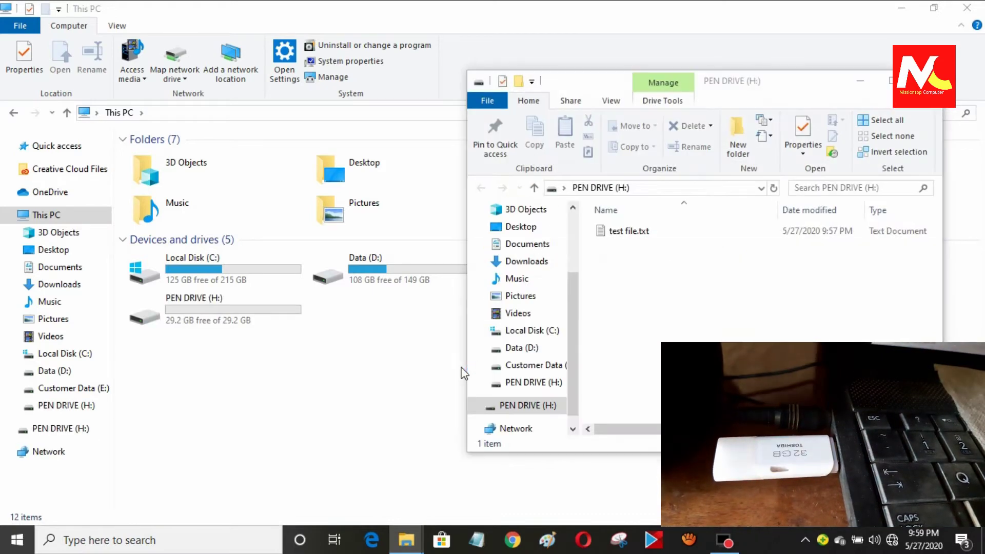
pyautogui.hotkey('alt', 'F4')
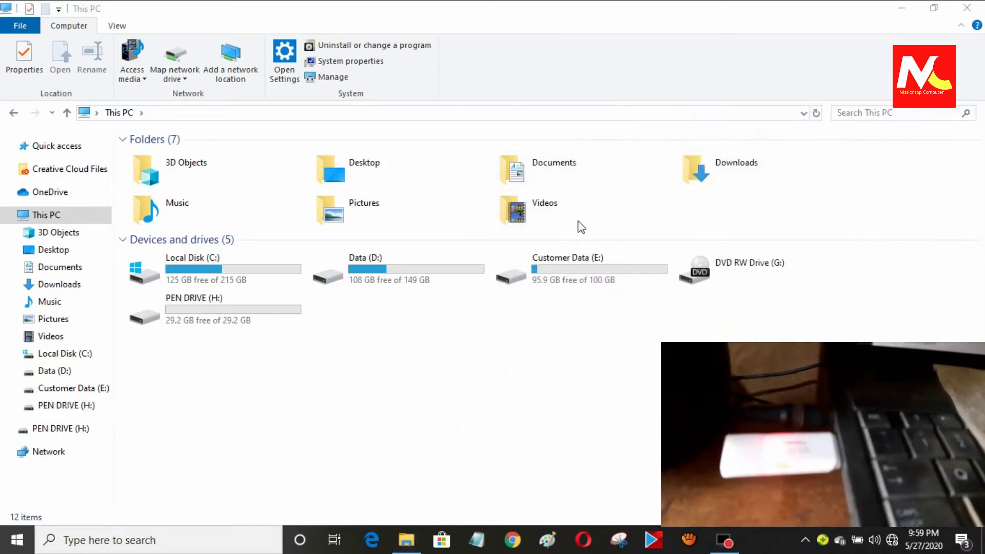
# - Check the files stored on PEN DRIVE (H:) and return to This PC
pyautogui.doubleClick(238, 315)
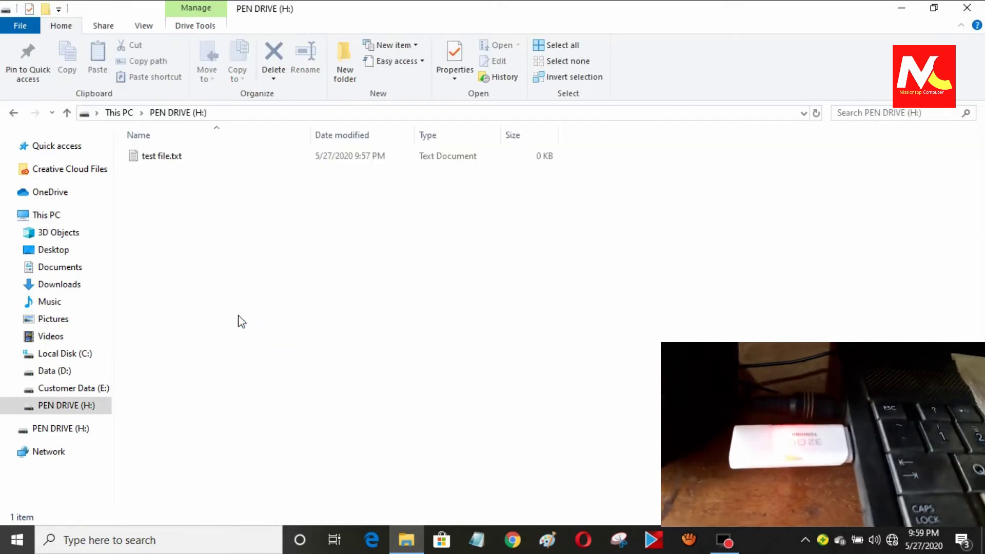
pyautogui.click(13, 114)
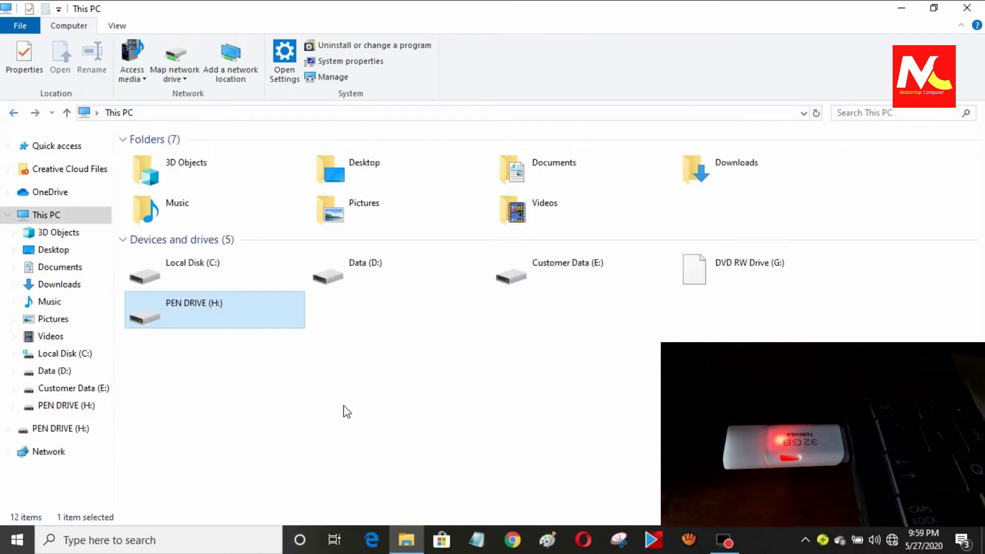
pyautogui.click(357, 367)
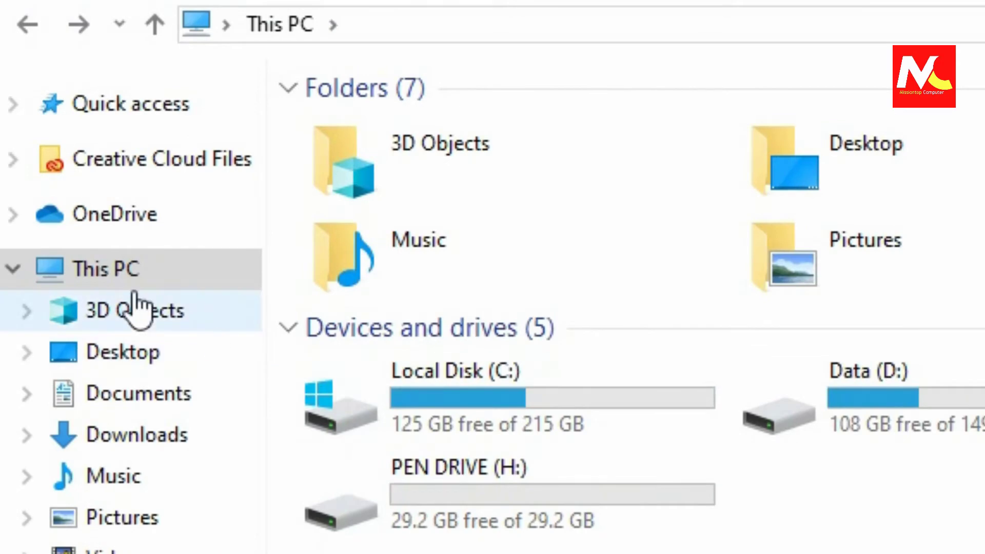
# - Open Computer Management from This PC in a maximized window and select the PEN DRIVE (H:) partition in Disk Management
pyautogui.rightClick(65, 232)
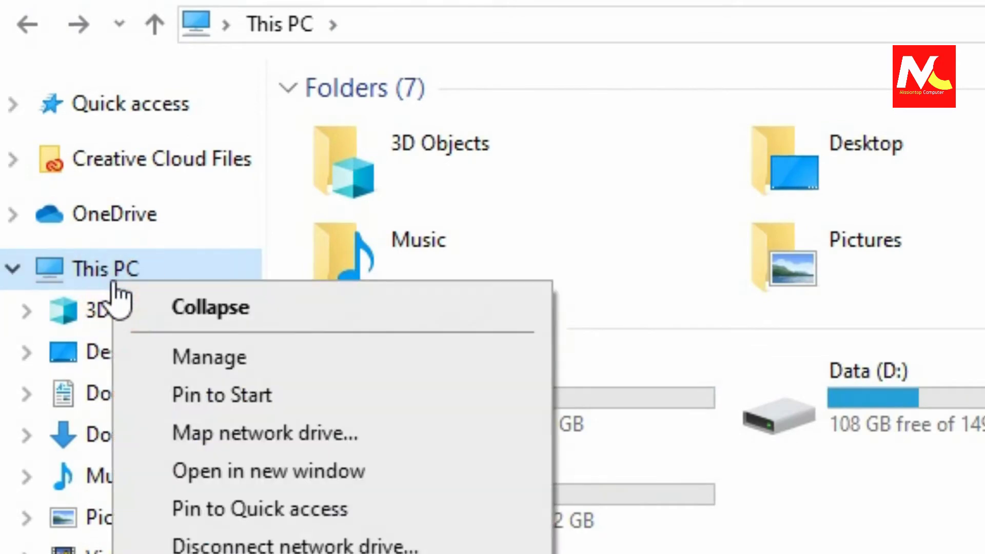
pyautogui.click(241, 360)
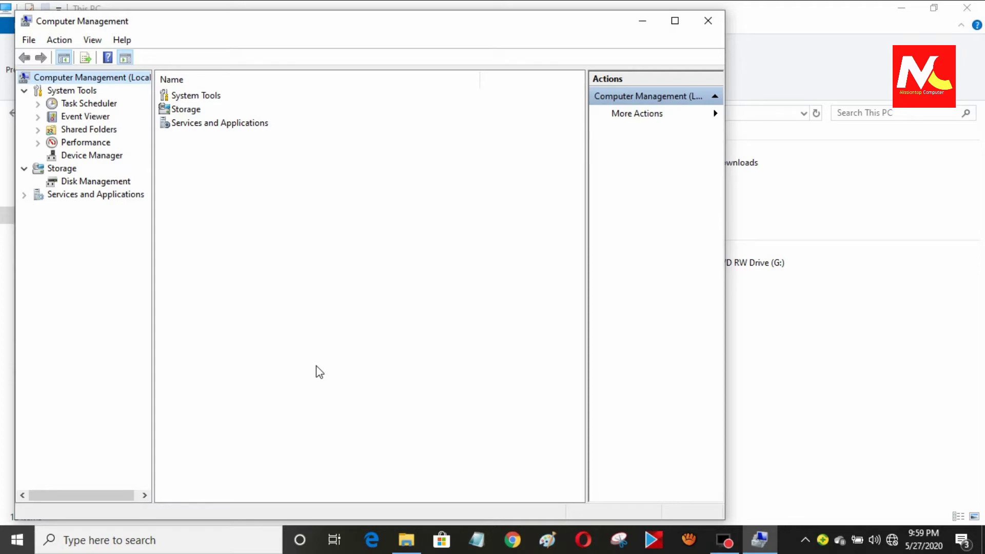
pyautogui.click(902, 8)
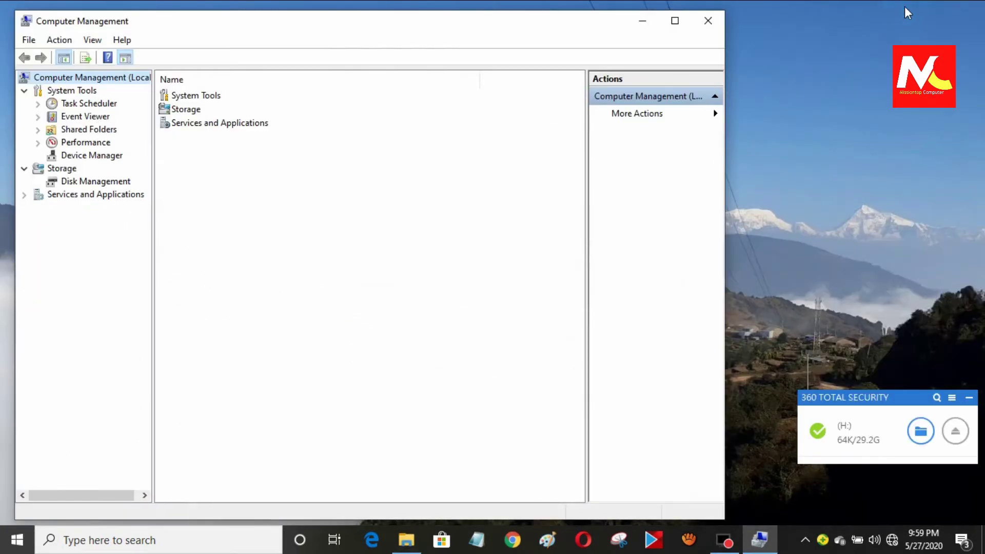
pyautogui.click(673, 22)
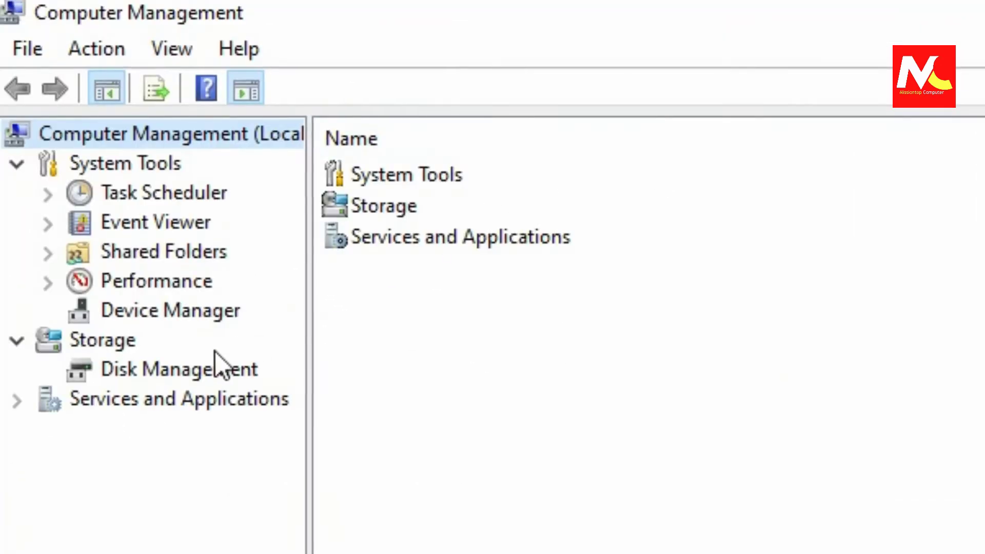
pyautogui.click(101, 170)
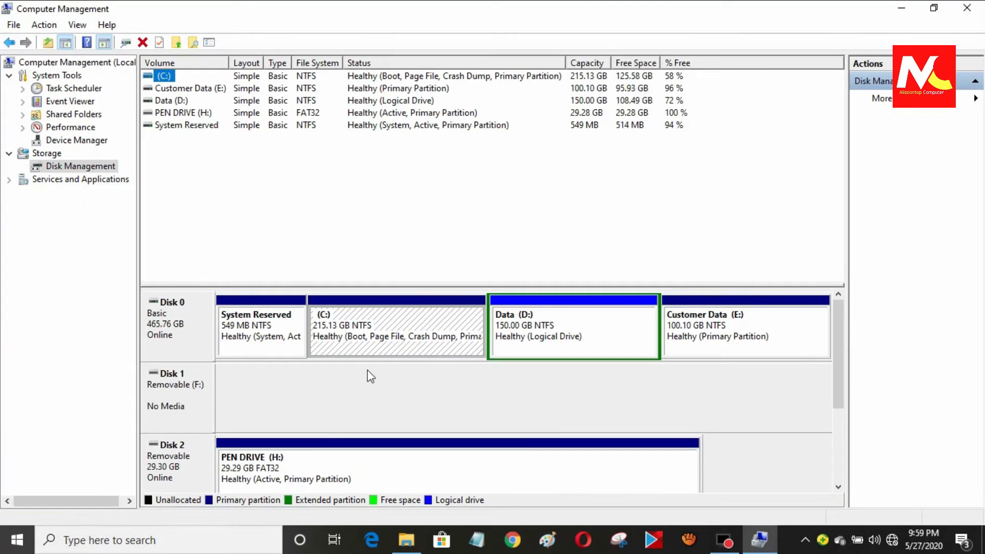
pyautogui.click(404, 464)
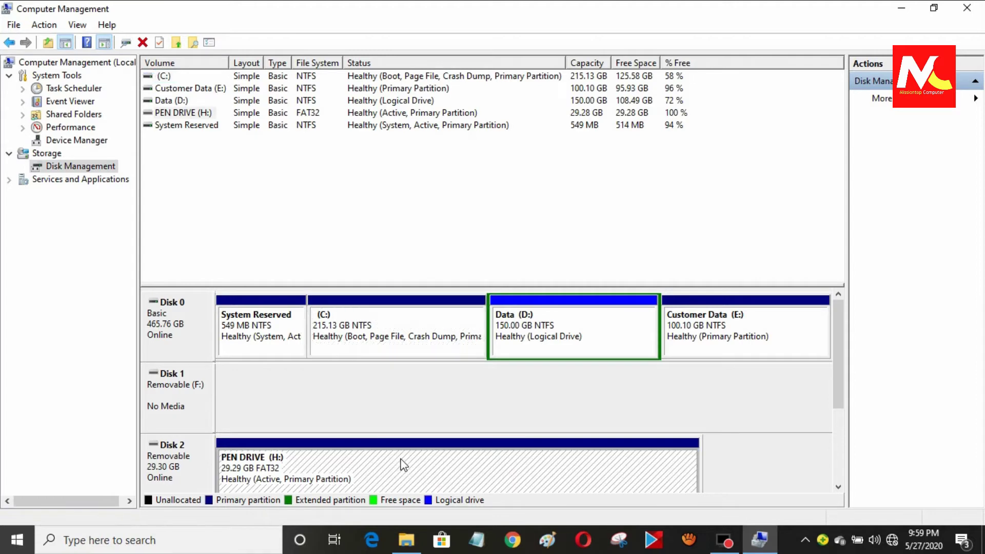
# - Arrange Computer Management and This PC side by side and widen the Disk Management volume area
pyautogui.click(942, 11)
pyautogui.moveTo(547, 32); pyautogui.dragTo(3, 205)
pyautogui.click(821, 158)
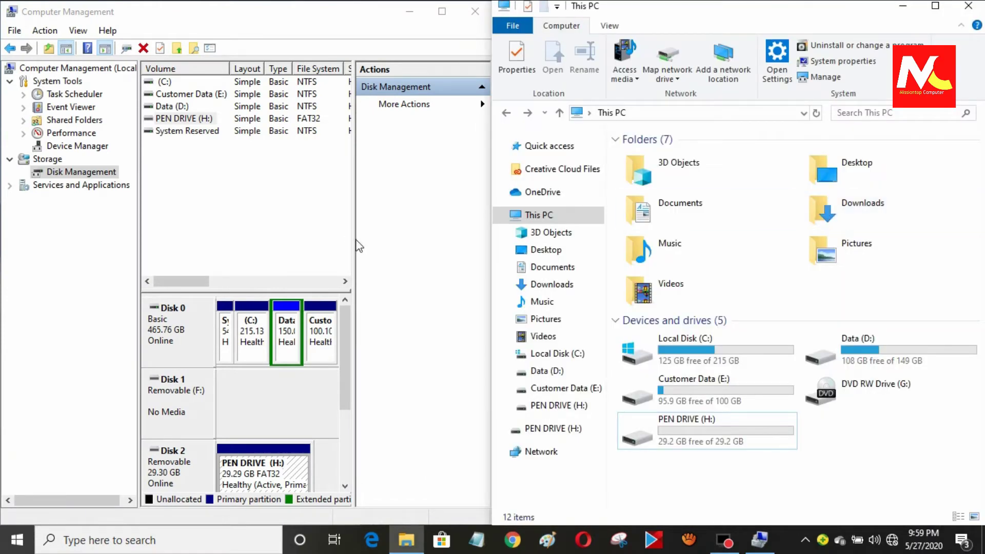
pyautogui.moveTo(354, 239); pyautogui.dragTo(418, 240)
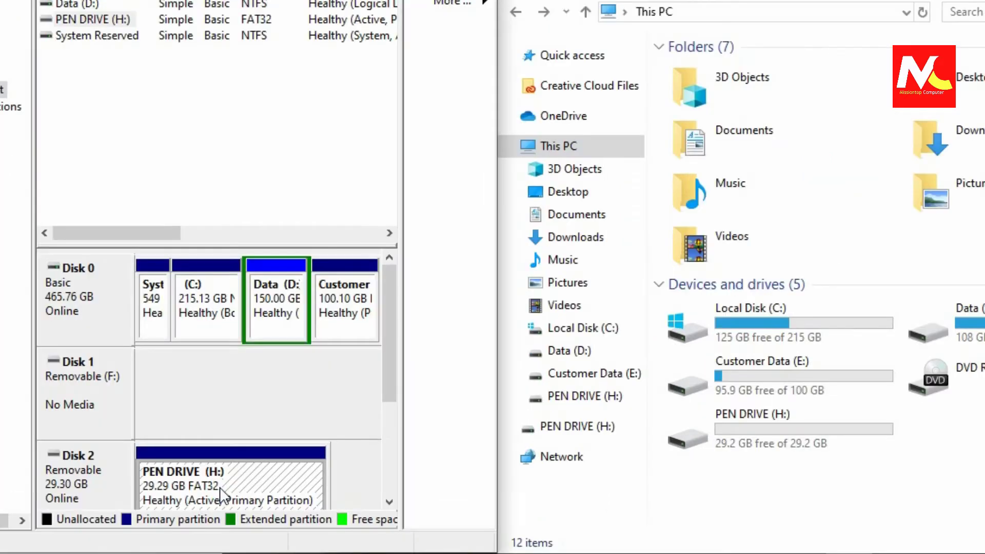
# - Quick-format the PEN DRIVE (H:) partition as NTFS with the default allocation unit size, accepting the data-loss warnings
pyautogui.rightClick(282, 481)
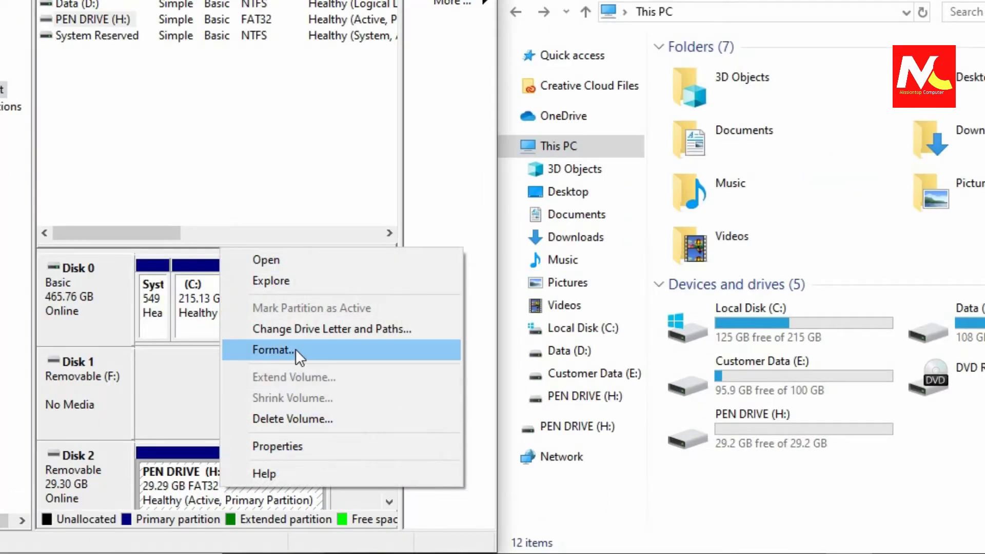
pyautogui.click(319, 349)
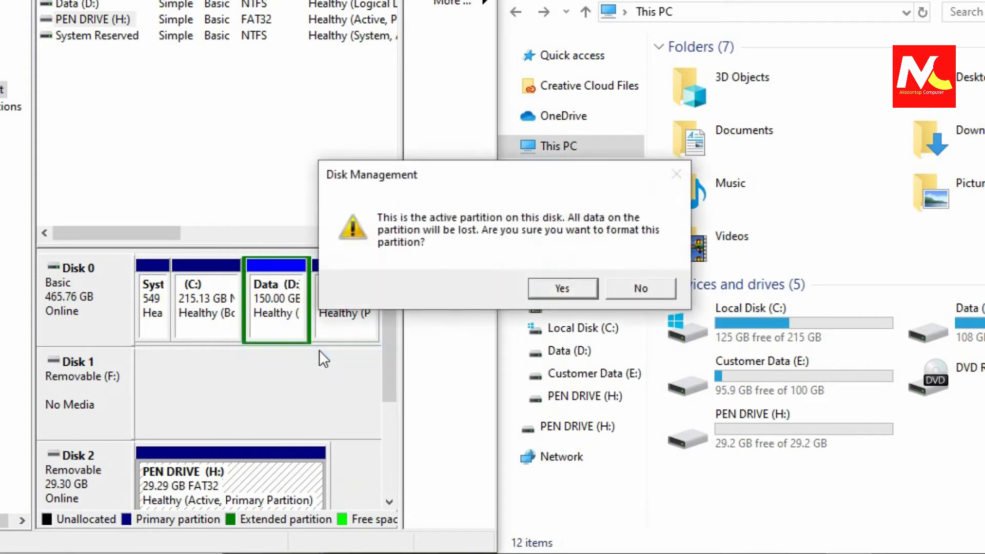
pyautogui.click(549, 289)
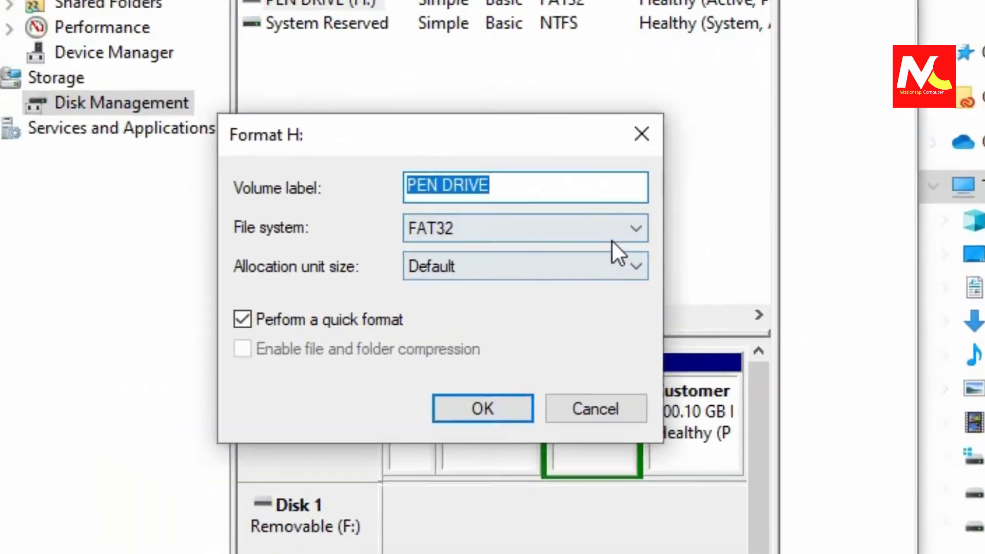
pyautogui.click(290, 179)
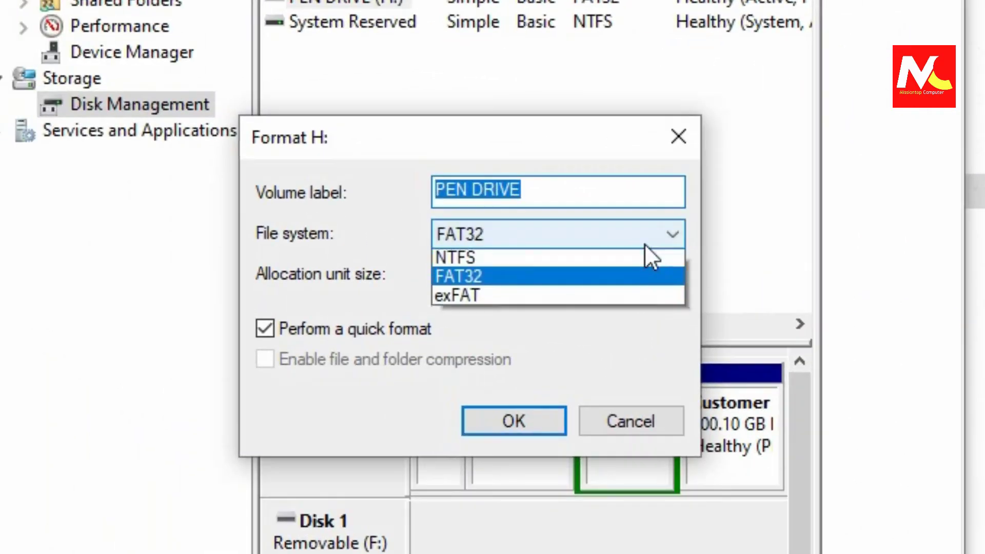
pyautogui.click(613, 262)
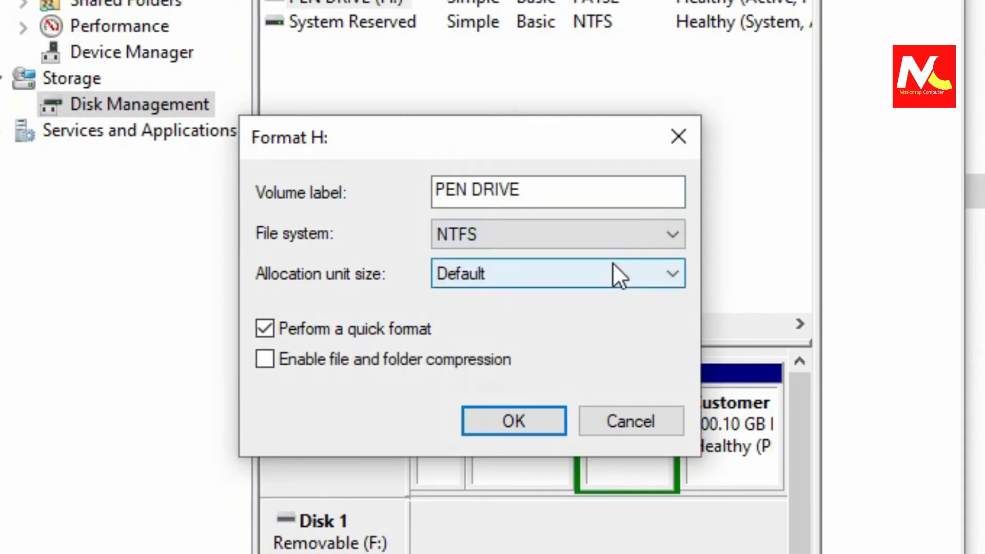
pyautogui.click(522, 427)
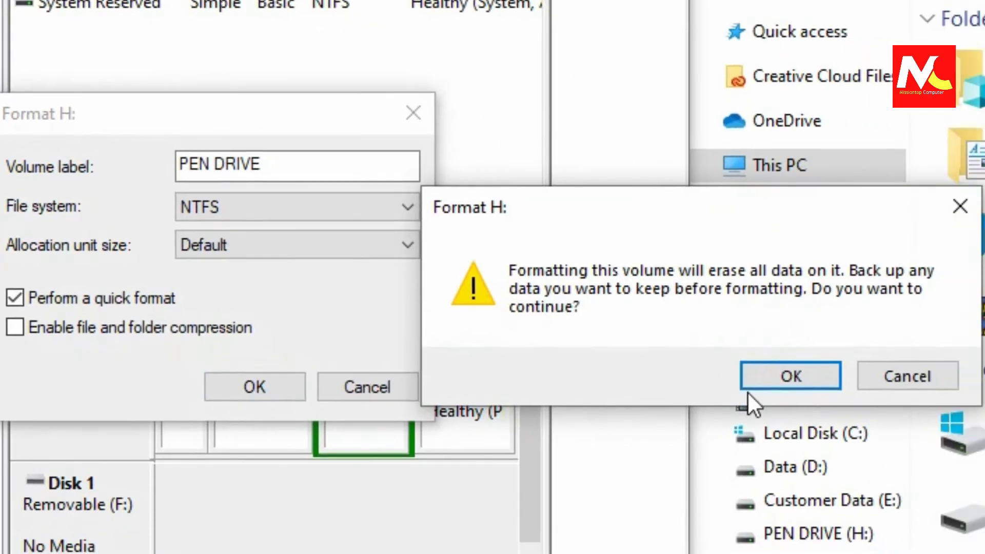
pyautogui.click(792, 380)
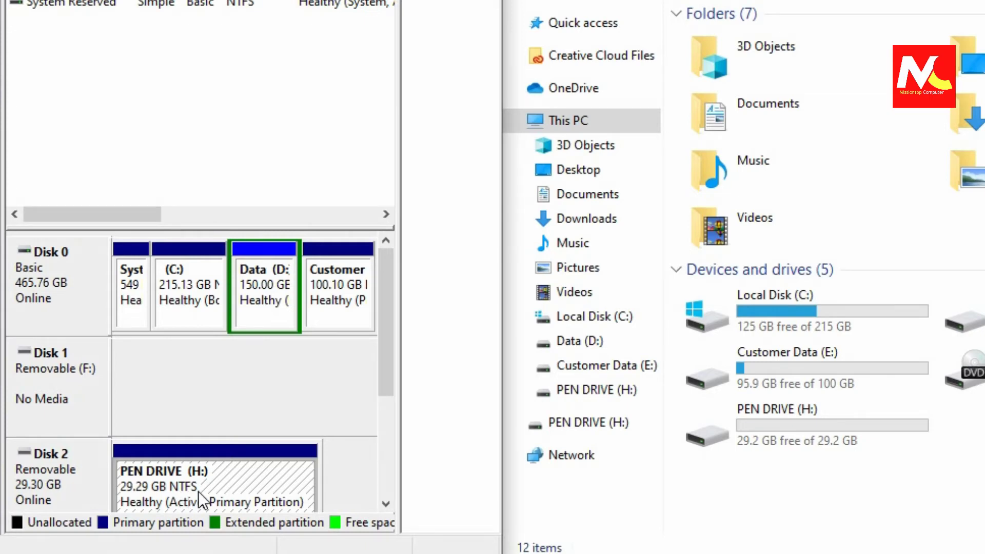
# - Open the Shrink Volume settings for the PEN DRIVE (H:) partition and select the amount of space to shrink
pyautogui.rightClick(229, 483)
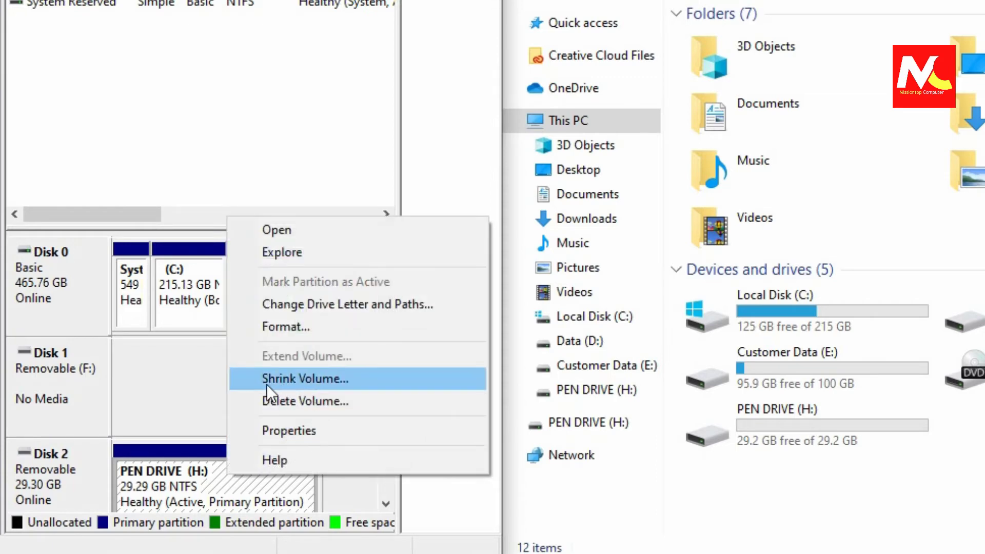
pyautogui.click(372, 380)
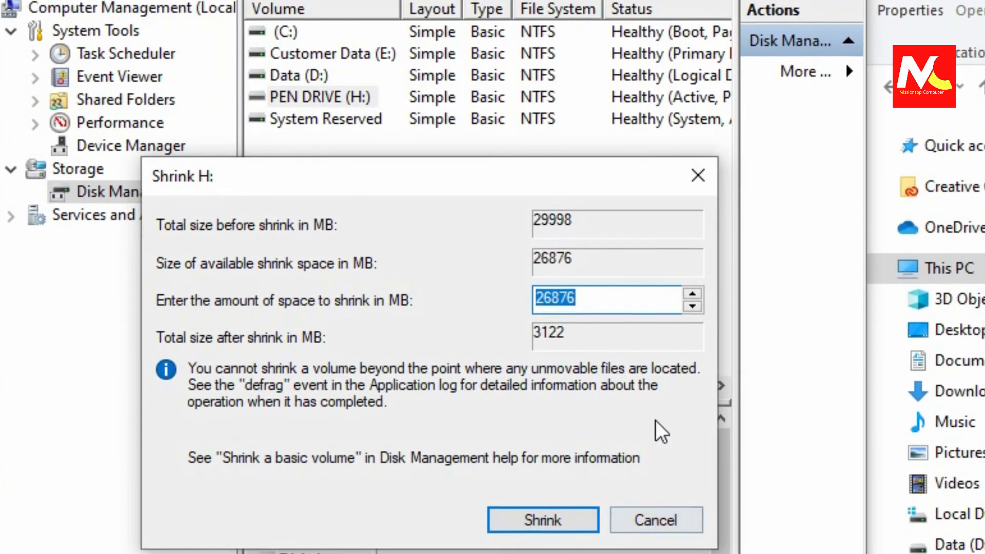
pyautogui.click(631, 299)
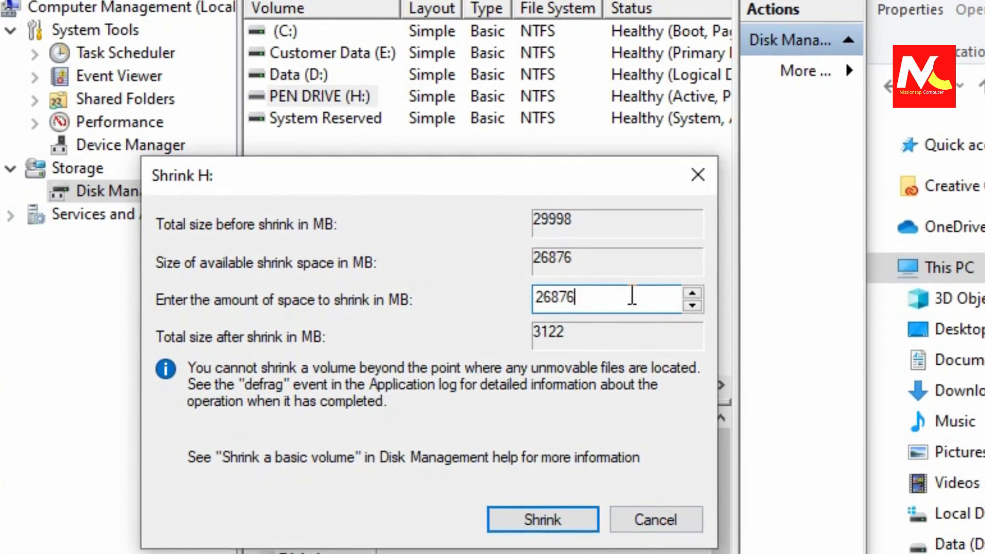
pyautogui.moveTo(631, 299); pyautogui.dragTo(462, 297)
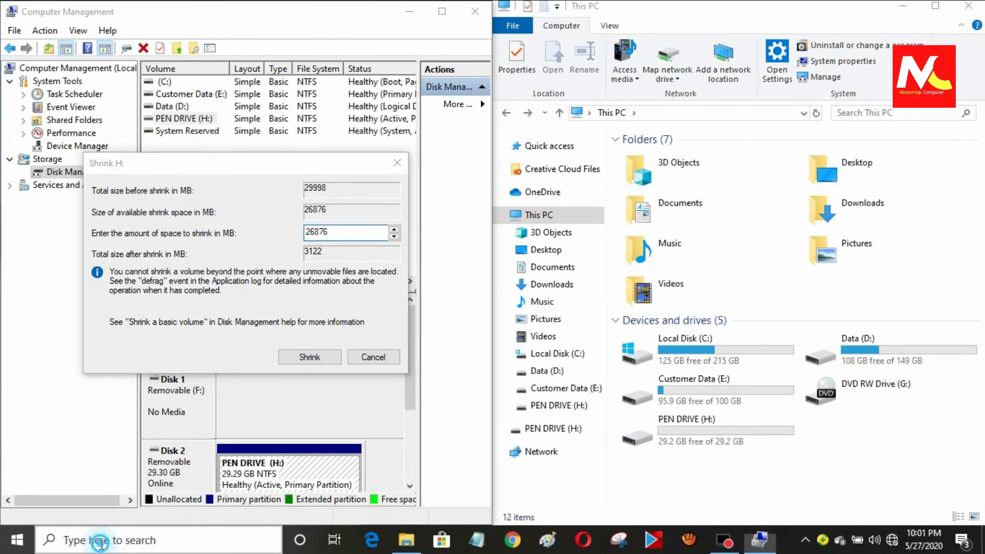
# - Open Calculator, multiply 10 by 1024 to convert 10 GB to megabytes, and minimize it
pyautogui.click(101, 547)
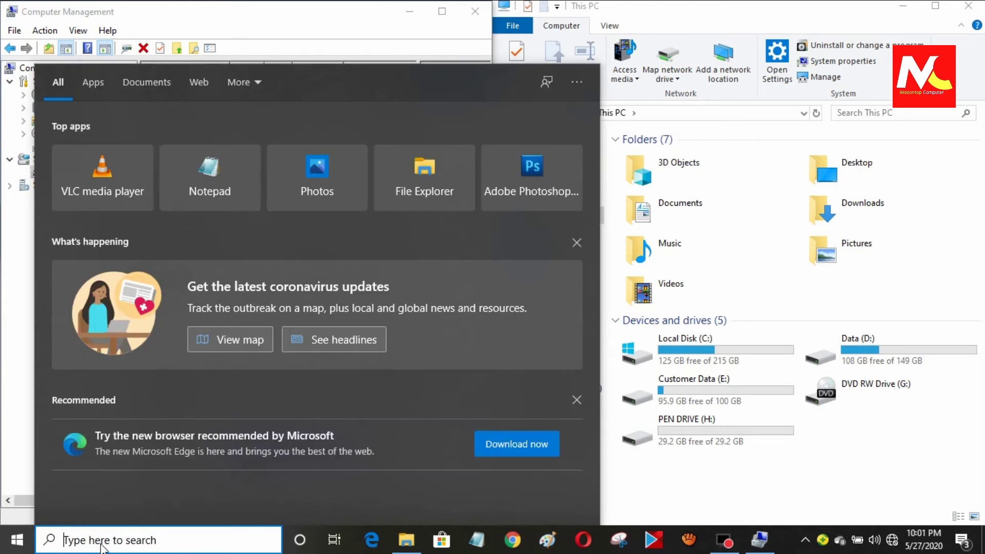
pyautogui.write('calc')
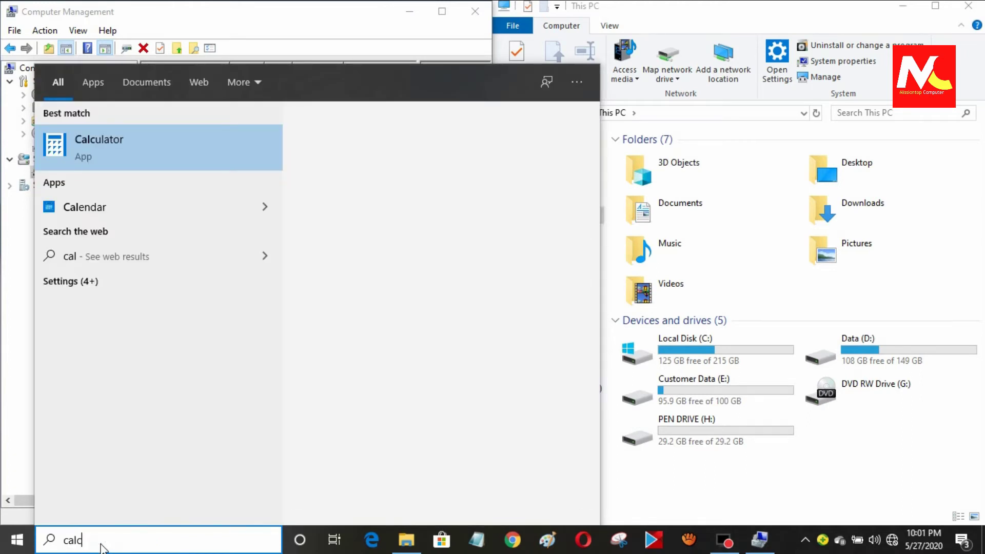
pyautogui.click(137, 154)
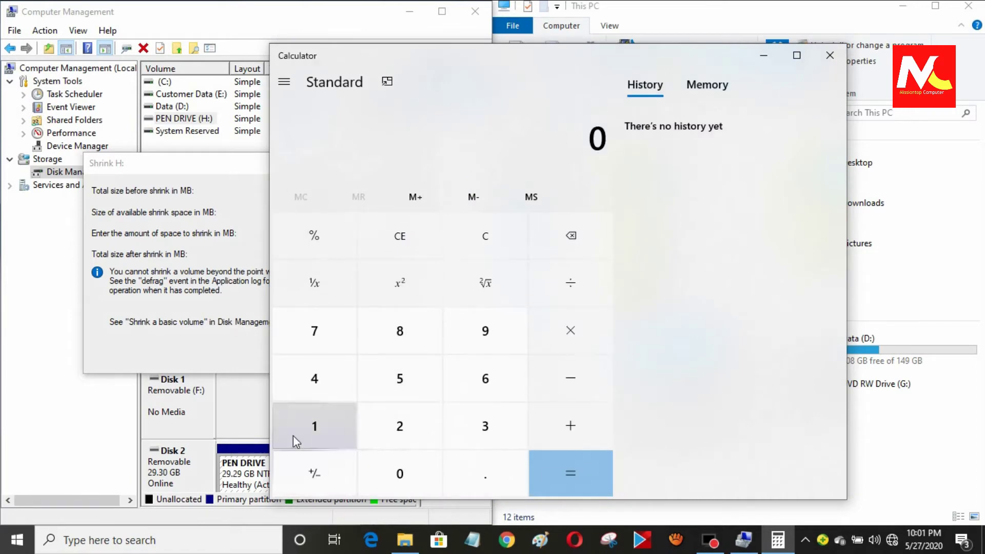
pyautogui.click(308, 430)
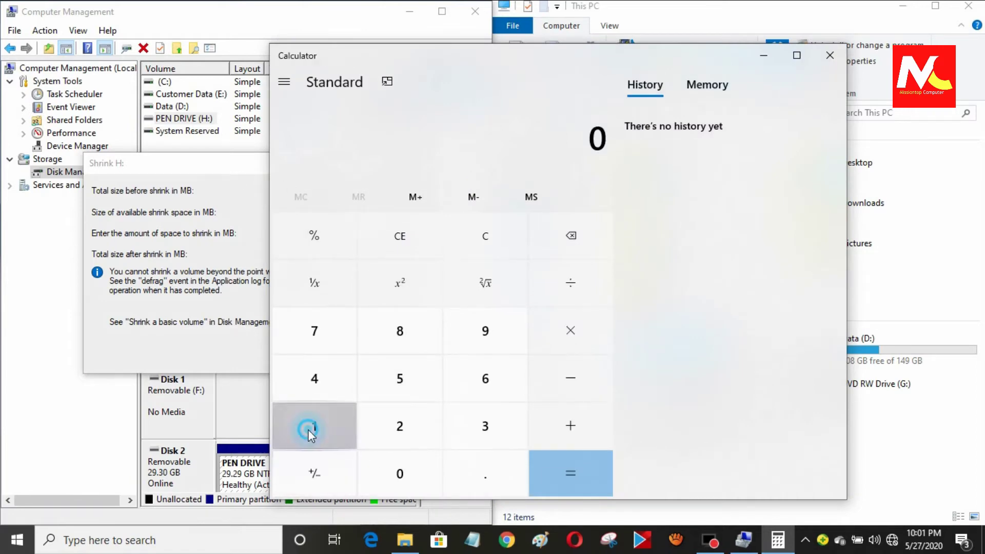
pyautogui.click(408, 476)
pyautogui.click(583, 331)
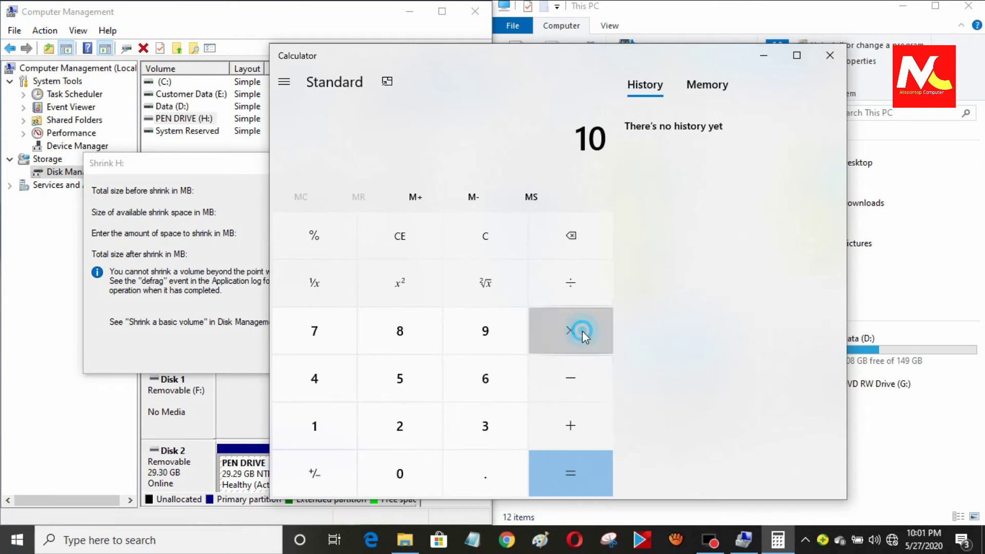
pyautogui.click(317, 428)
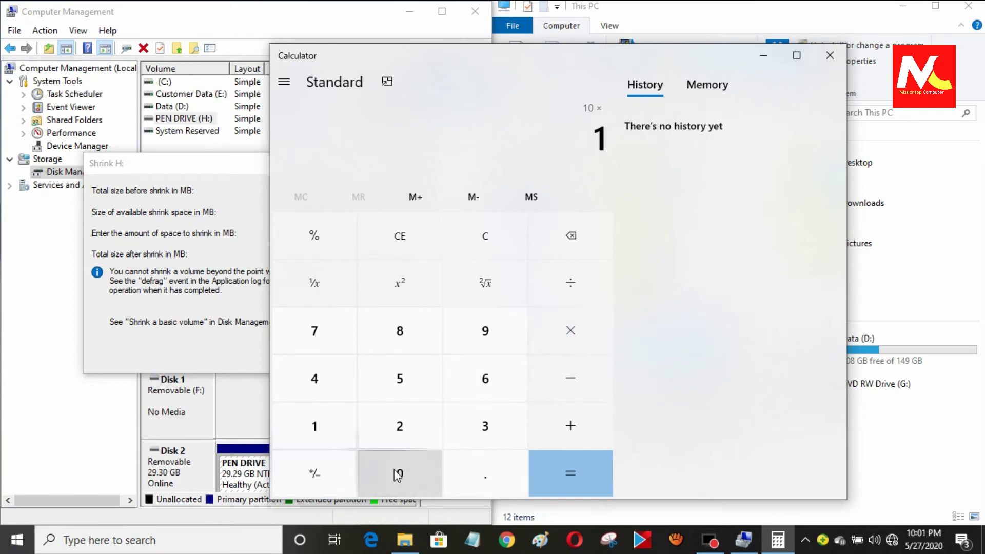
pyautogui.click(398, 475)
pyautogui.click(393, 428)
pyautogui.click(319, 378)
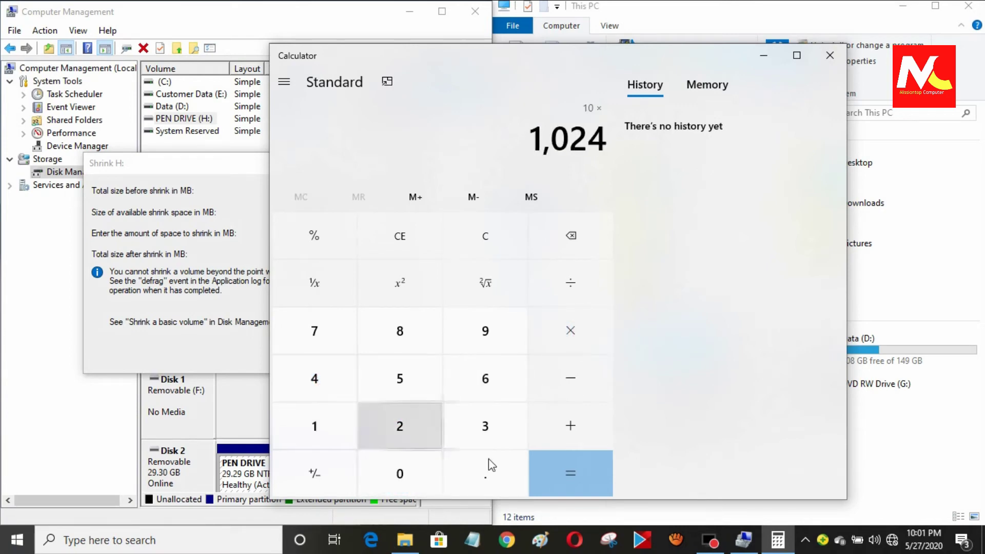
pyautogui.click(568, 482)
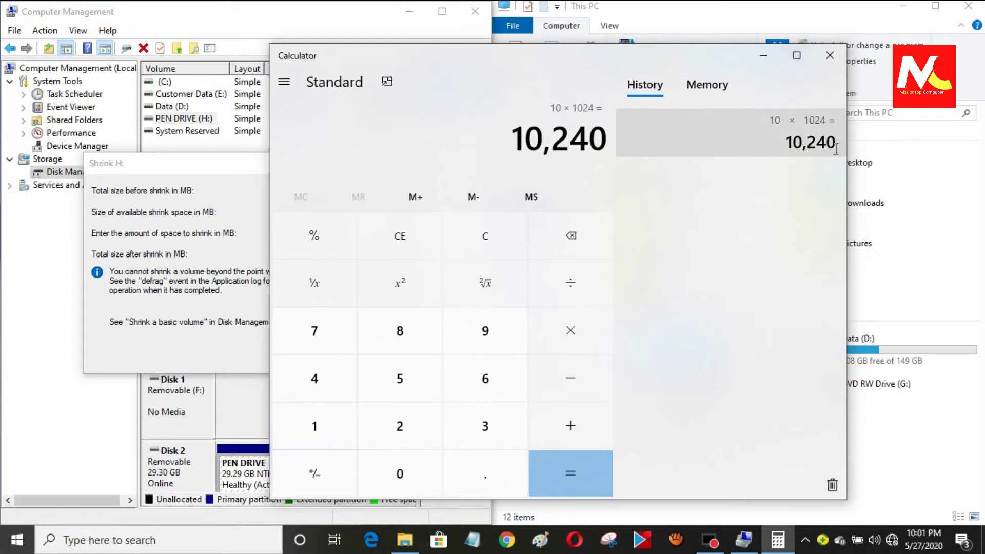
pyautogui.click(764, 55)
# - Shrink the PEN DRIVE (H:) volume by 10240 MB
pyautogui.click(340, 231)
pyautogui.moveTo(340, 232); pyautogui.dragTo(176, 236)
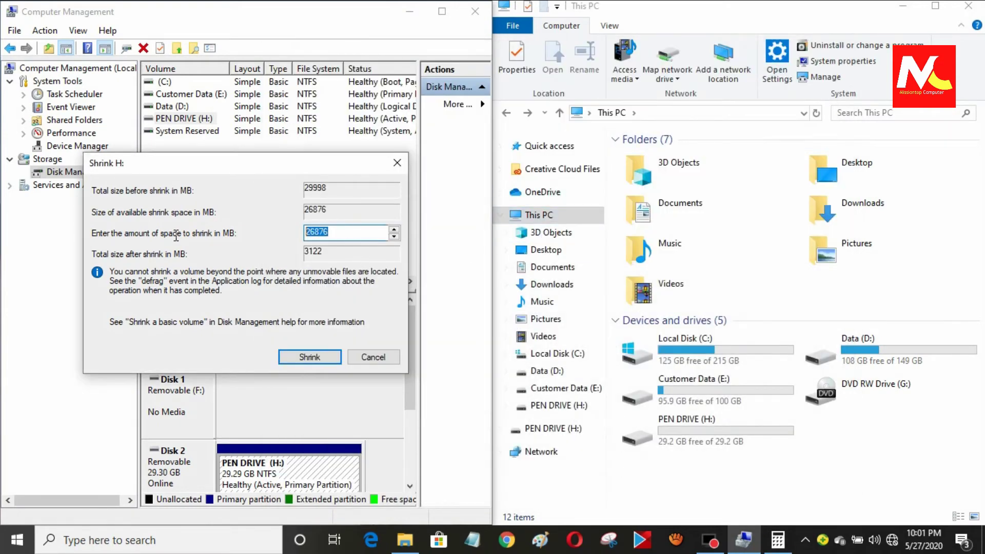
pyautogui.write('10240')
pyautogui.click(328, 360)
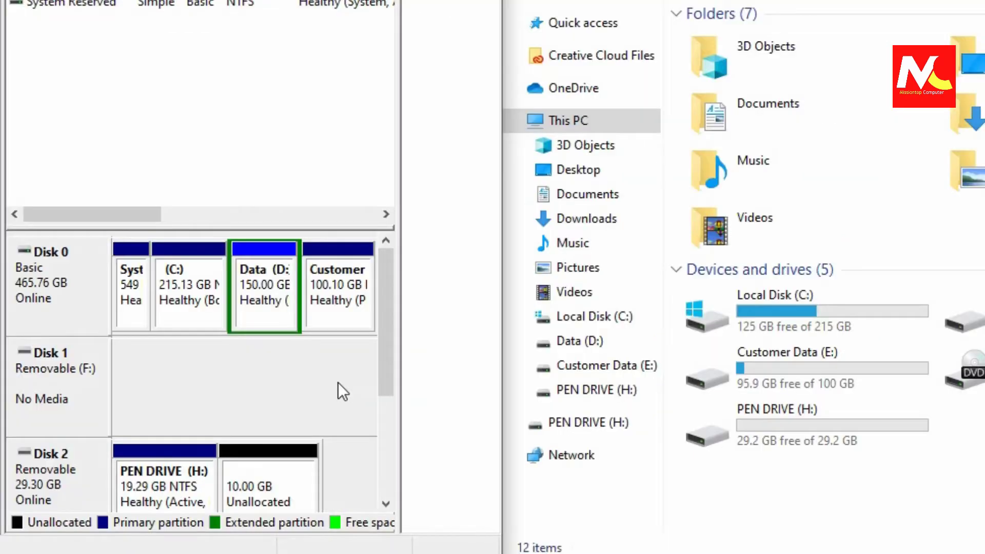
# - Start a new simple volume on Disk 2's 10.00 GB unallocated space, using the full 10240 MB and drive letter I
pyautogui.click(163, 495)
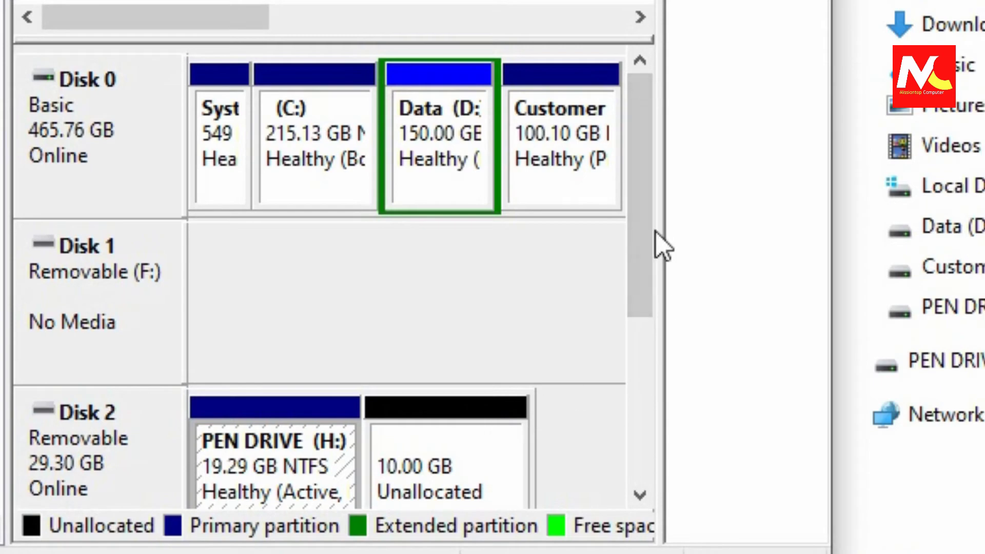
pyautogui.scroll(-3, 633, 334)
pyautogui.rightClick(458, 309)
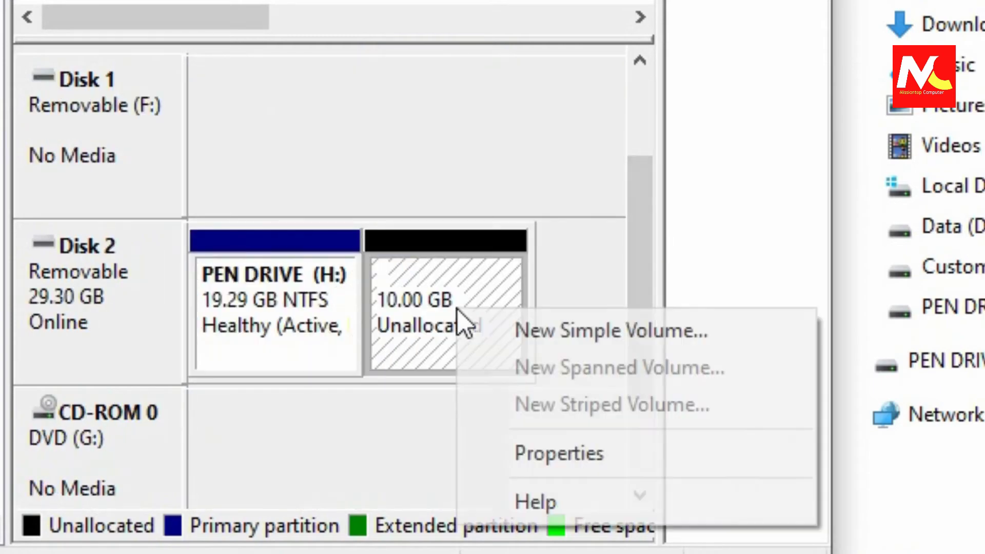
pyautogui.click(657, 342)
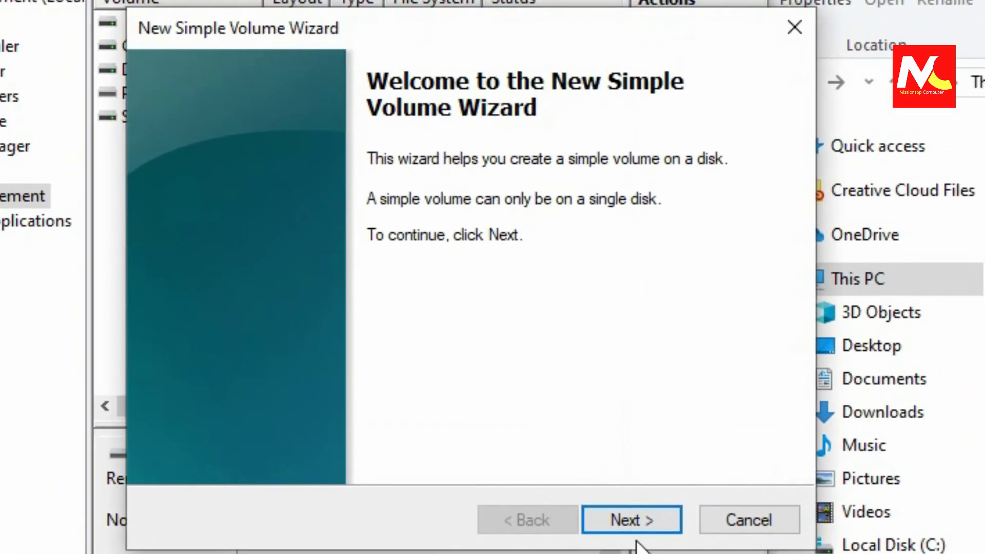
pyautogui.click(642, 521)
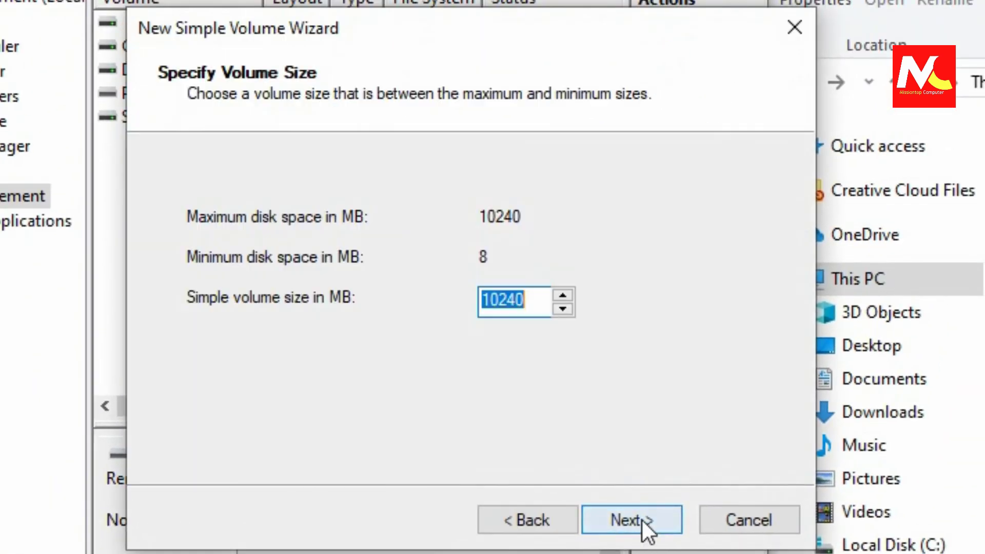
pyautogui.click(642, 520)
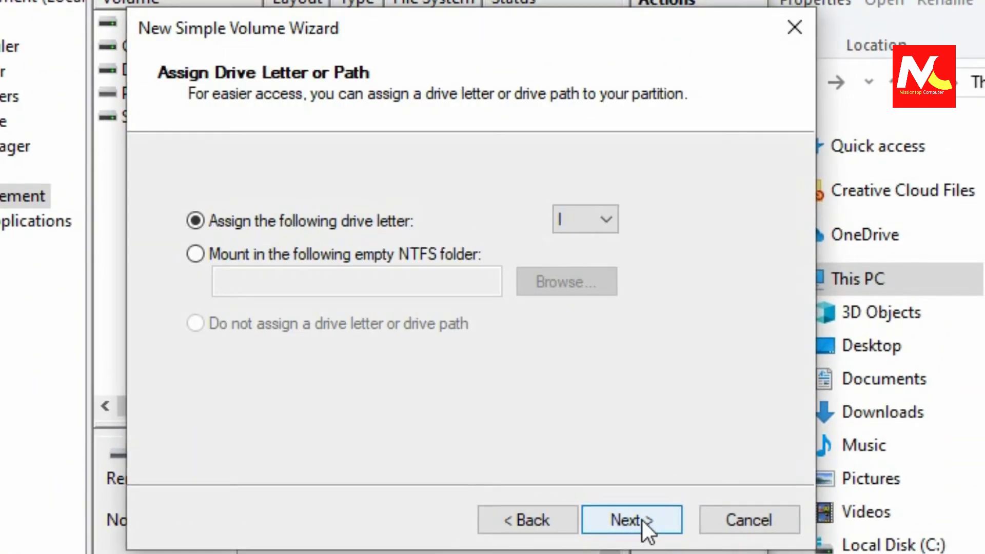
pyautogui.click(642, 519)
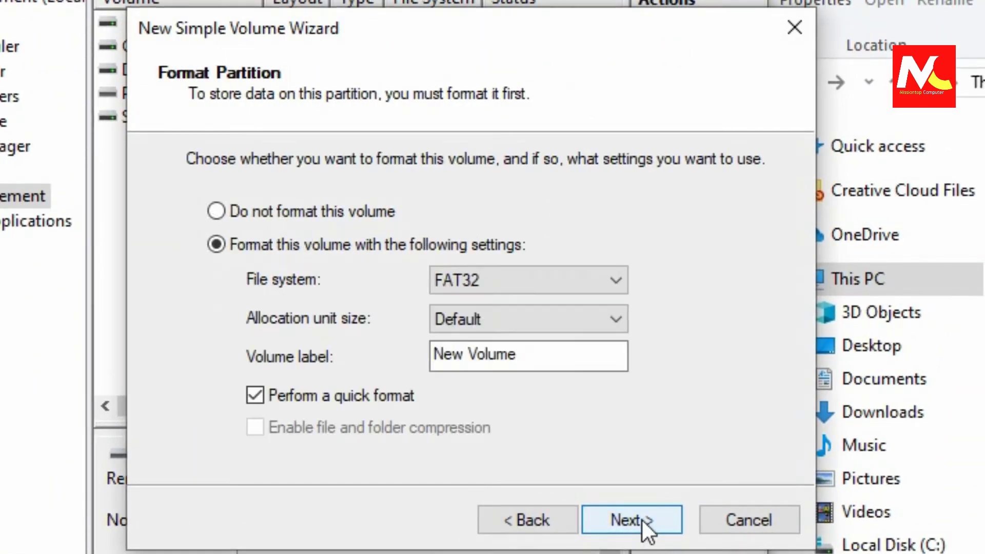
# - Label the new volume My Data and create it with a FAT32 quick format and the default allocation unit size
pyautogui.click(561, 356)
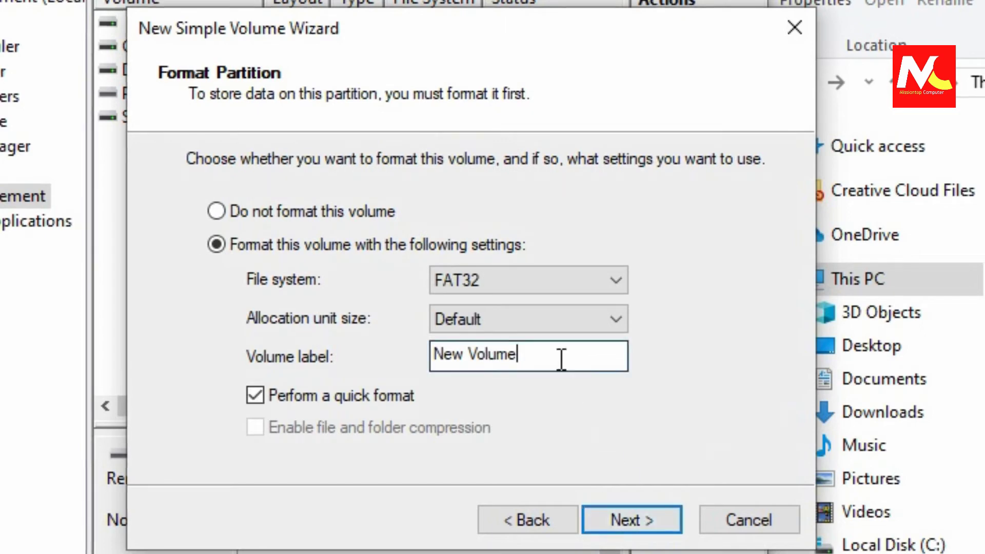
pyautogui.moveTo(561, 356); pyautogui.dragTo(121, 314)
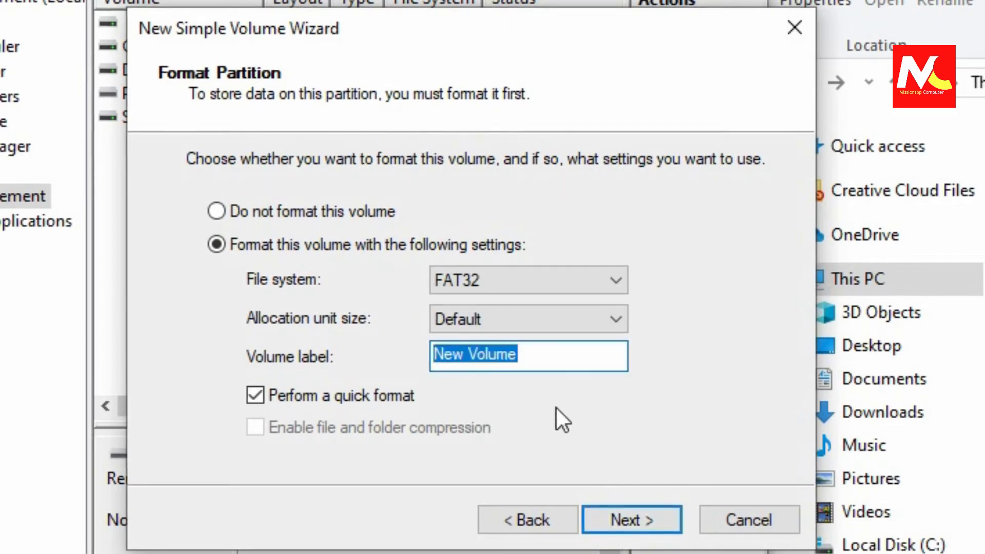
pyautogui.write('My')
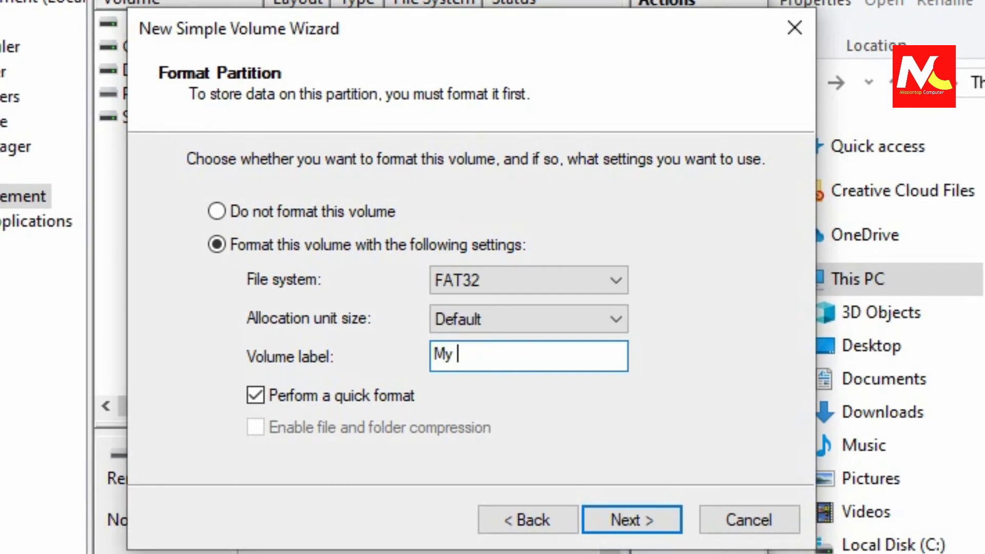
pyautogui.write(' Da')
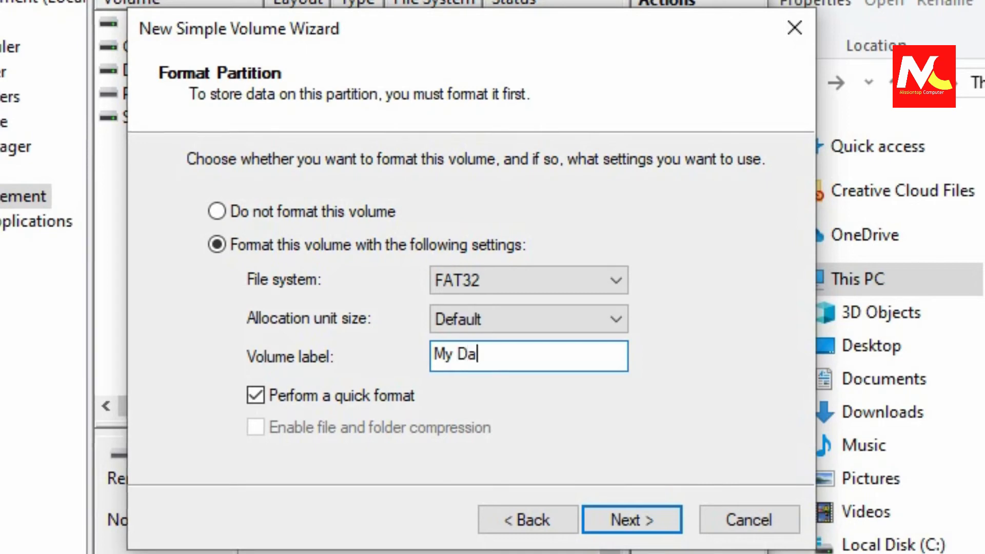
pyautogui.write('ta')
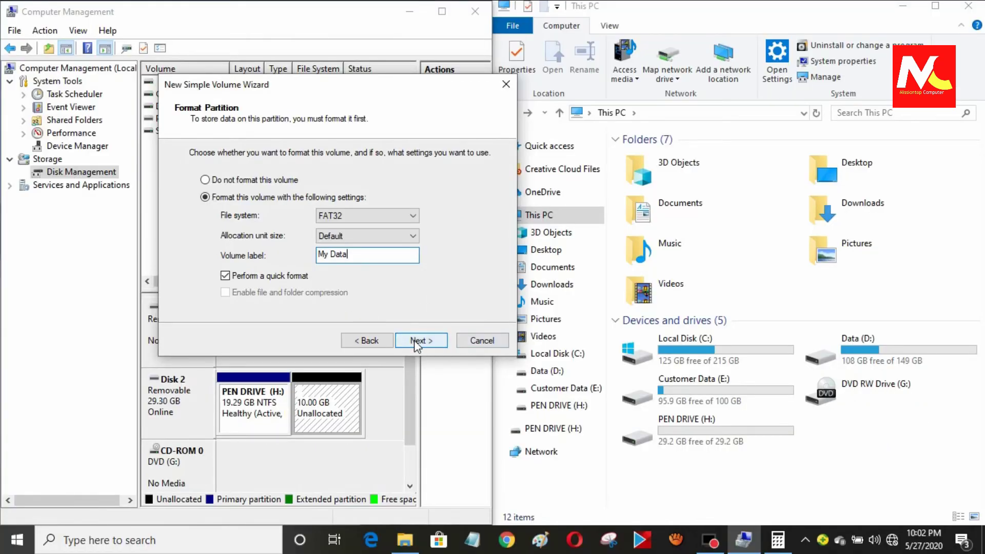
pyautogui.click(625, 521)
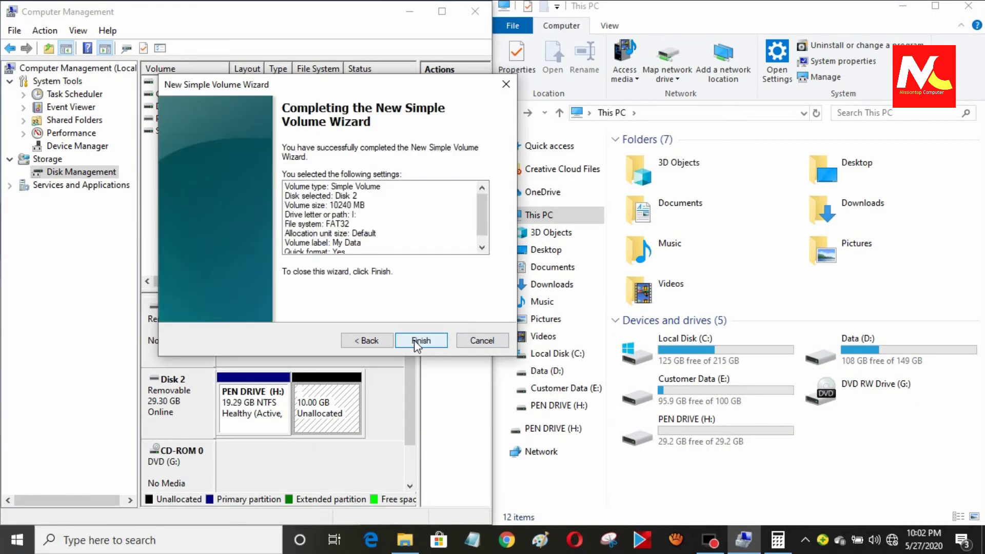
pyautogui.click(420, 340)
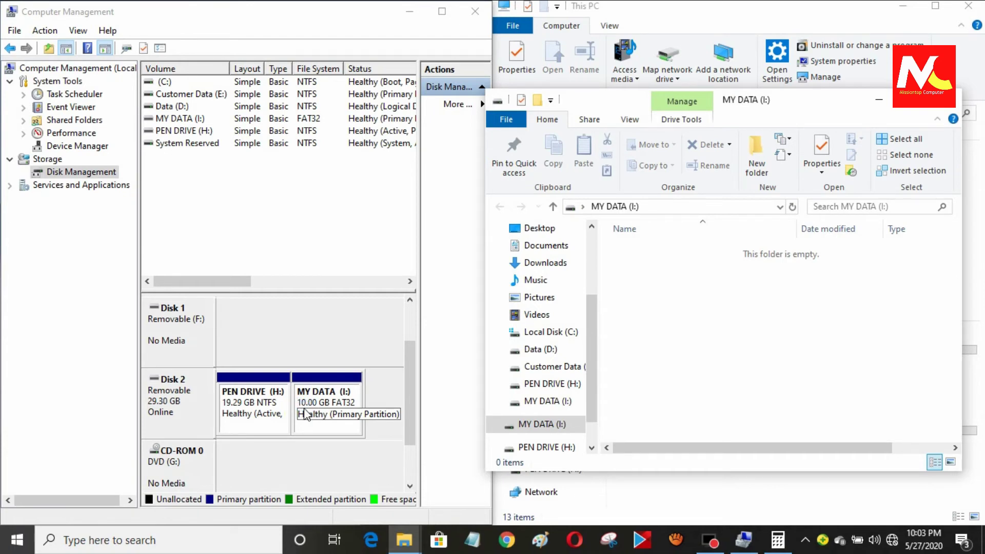
# - Close the separate File Explorer window showing the empty MY DATA (I:) drive
pyautogui.click(947, 100)
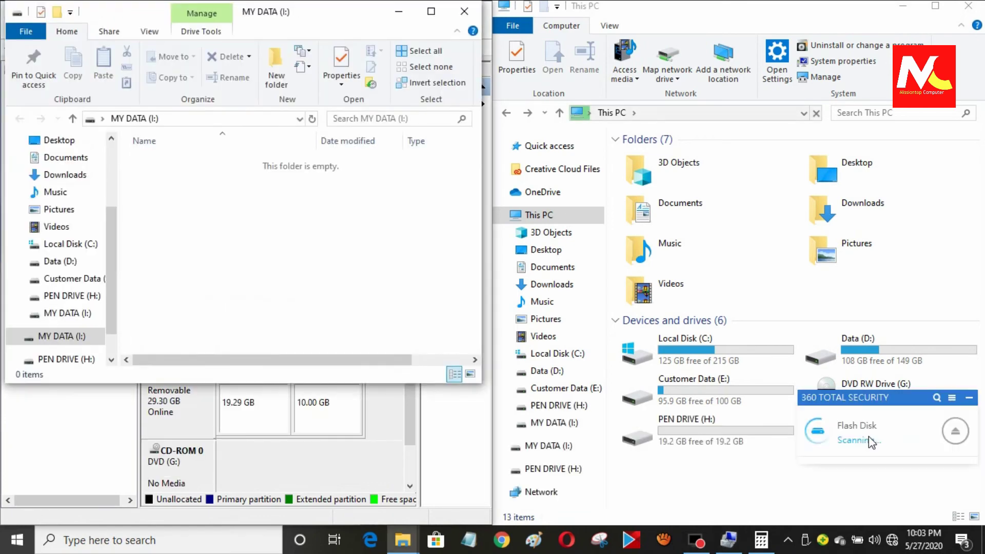
pyautogui.click(465, 11)
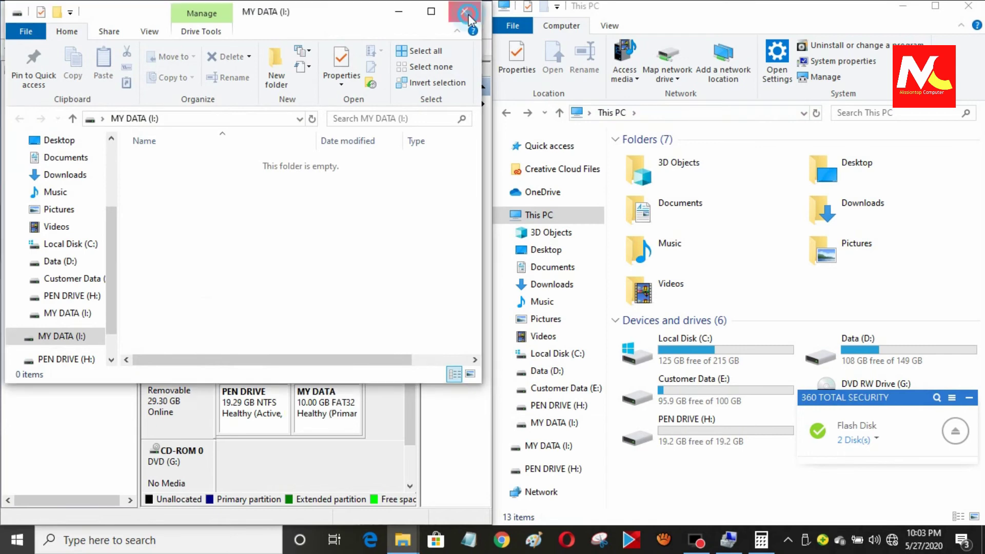
pyautogui.click(469, 15)
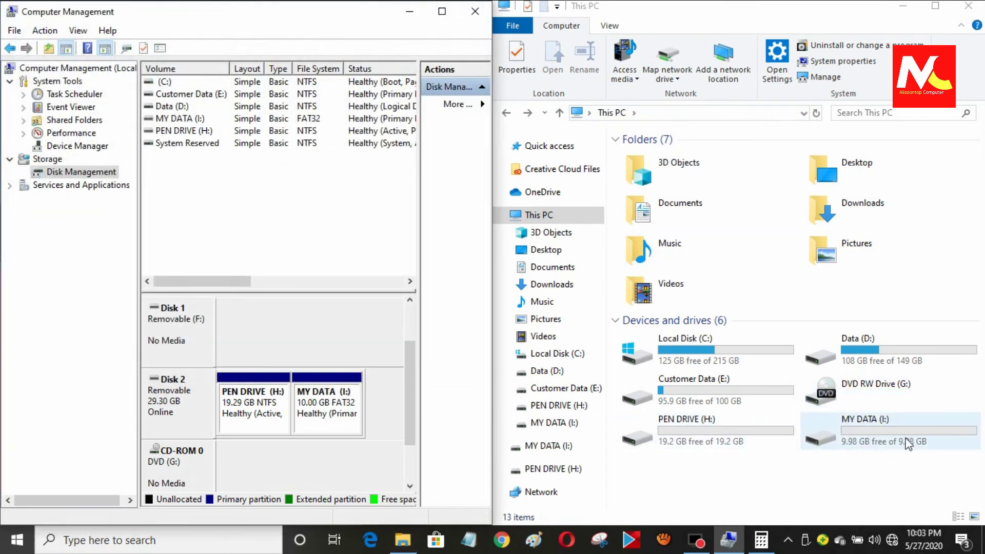
# - Check the PEN DRIVE (H:) and MY DATA (I:) drives in This PC, opening MY DATA (I:) and returning to the drive list
pyautogui.click(694, 434)
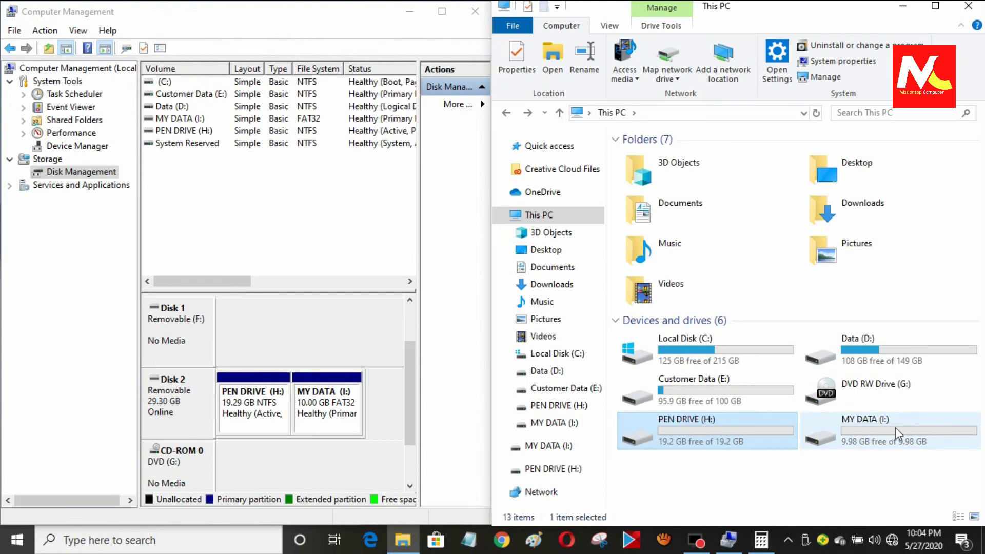
pyautogui.moveTo(895, 427)
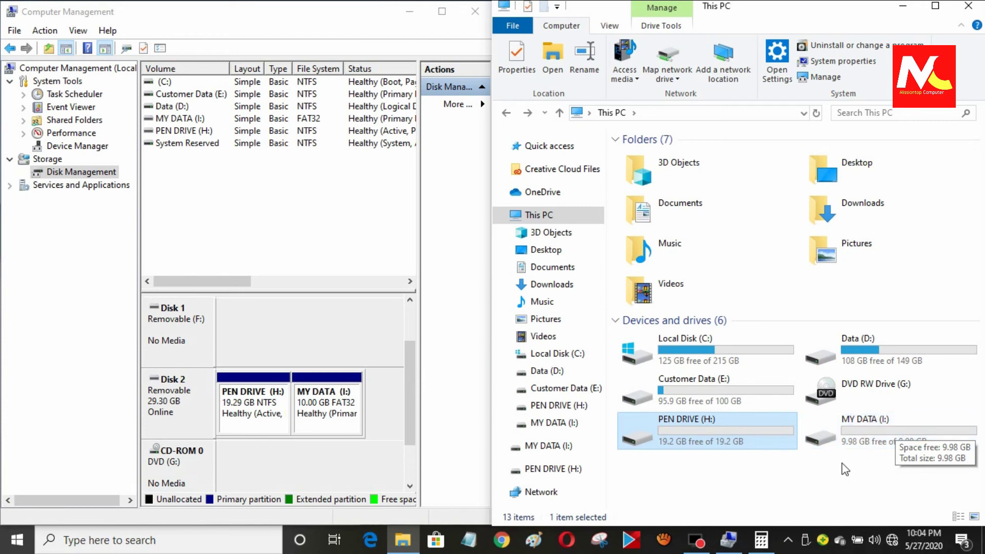
pyautogui.doubleClick(878, 436)
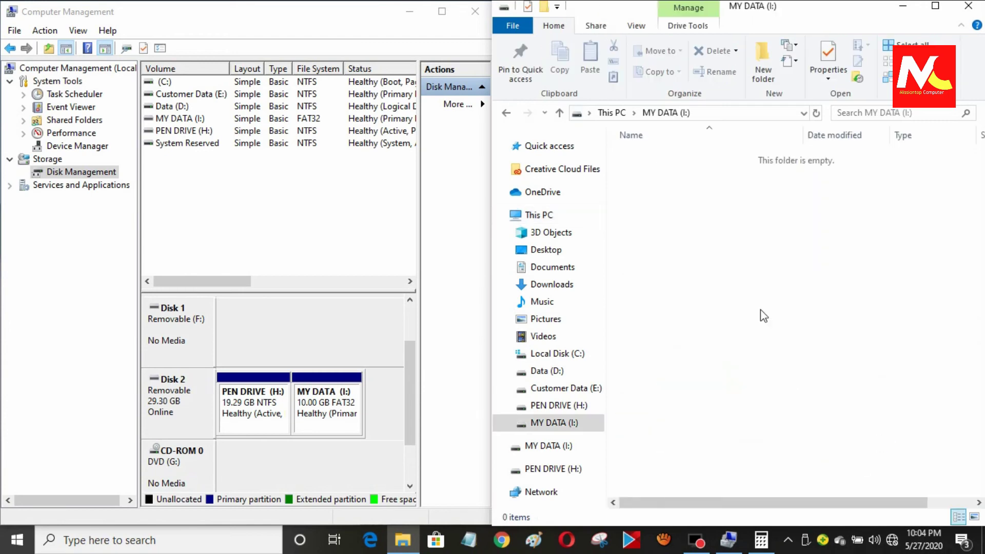
pyautogui.hotkey('alt', 'Left')
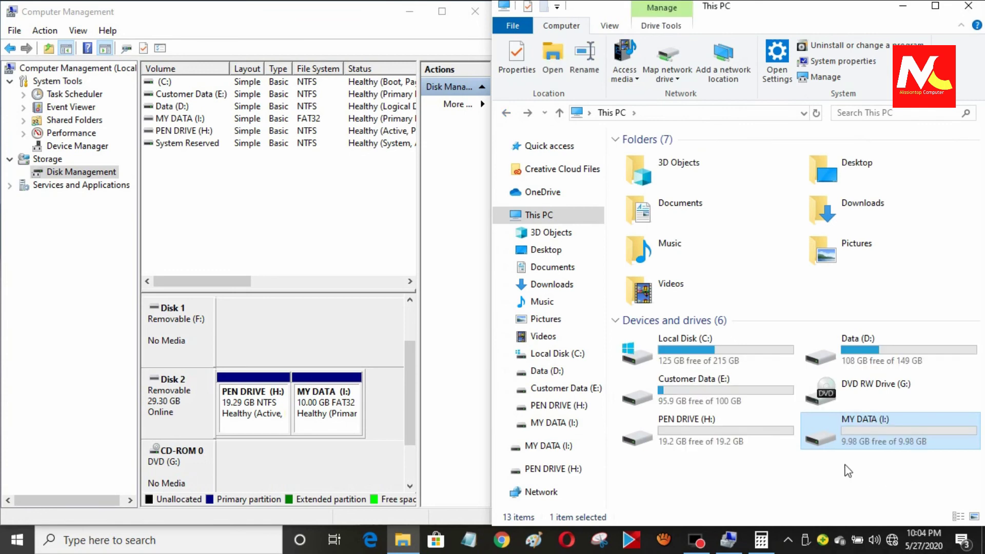